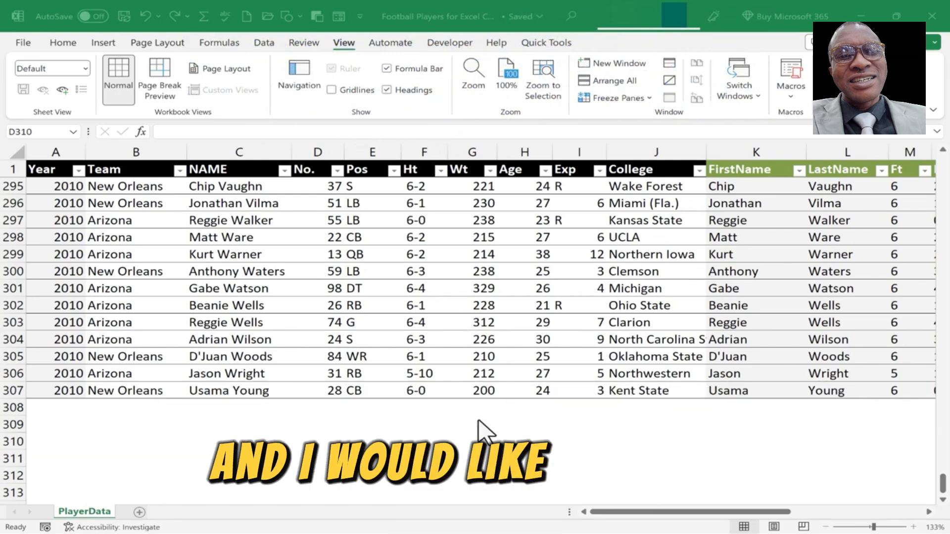
scroll(479, 433, up, 9)
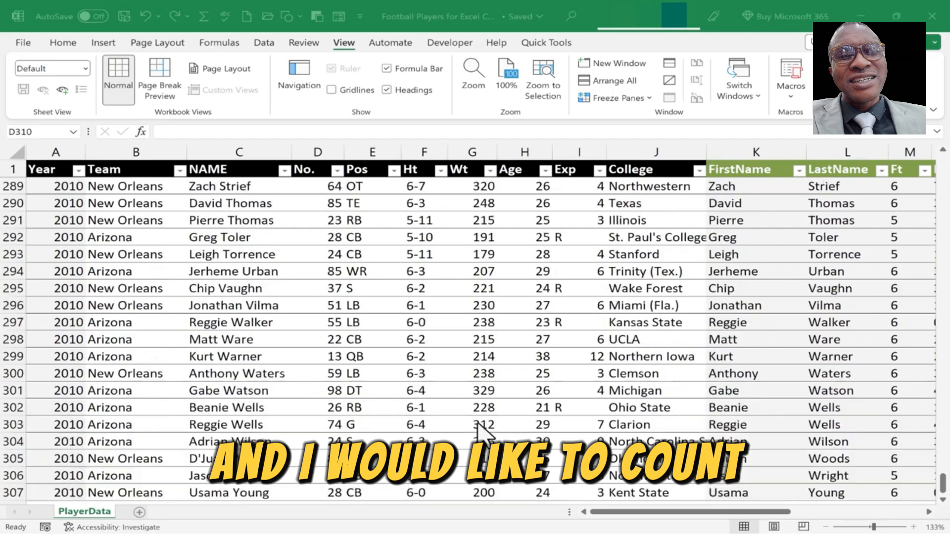
scroll(487, 434, down, 8)
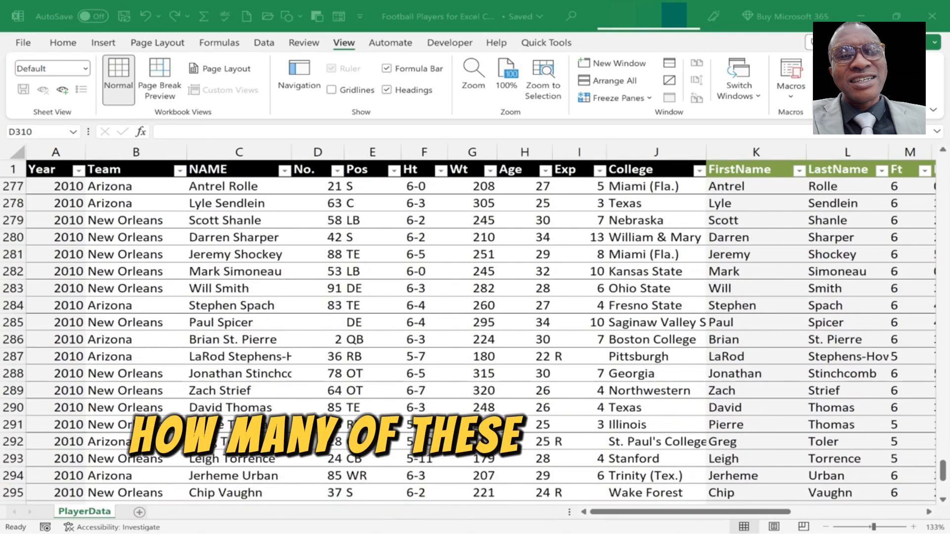
scroll(488, 435, down, 3)
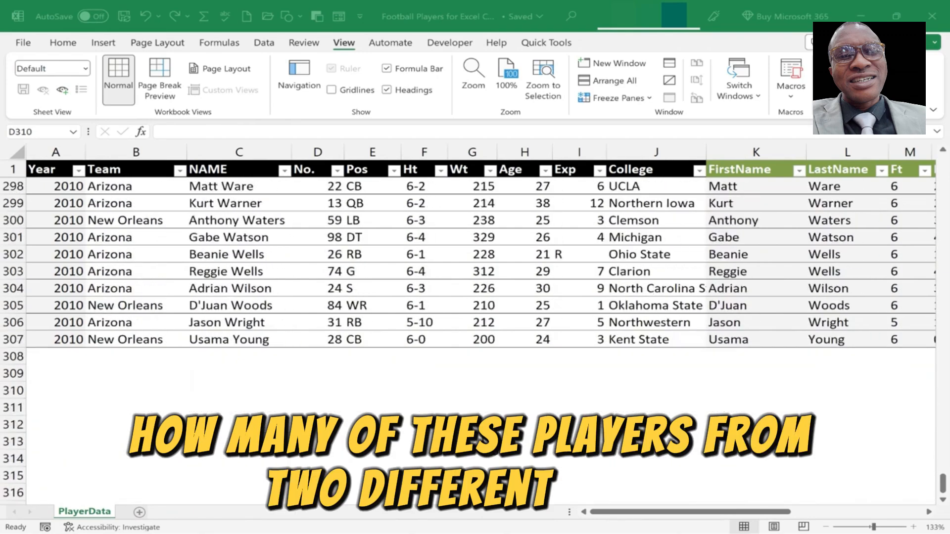
scroll(487, 434, up, 3)
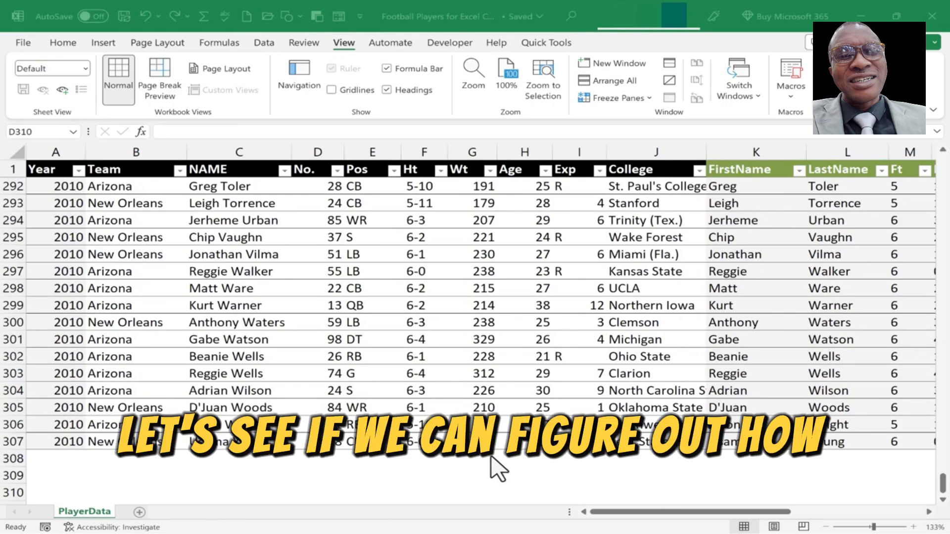
Start a COUNTIF formula in cell G308, directly below the last Wt value.
scroll(488, 460, down, 2)
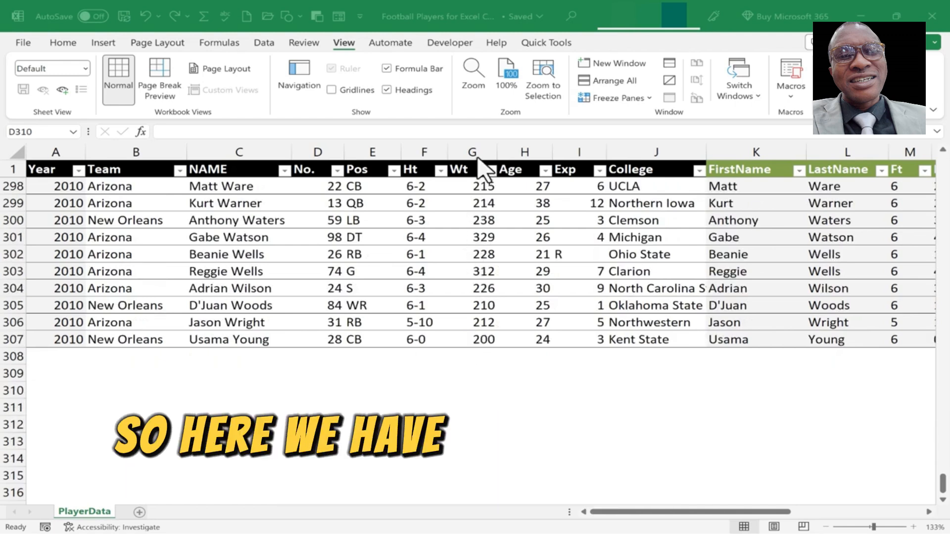
click(487, 356)
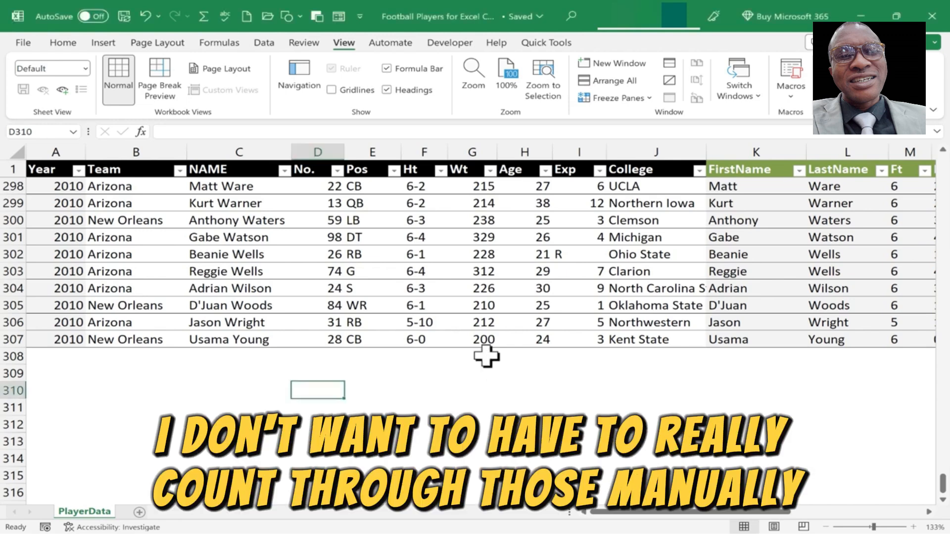
click(487, 356)
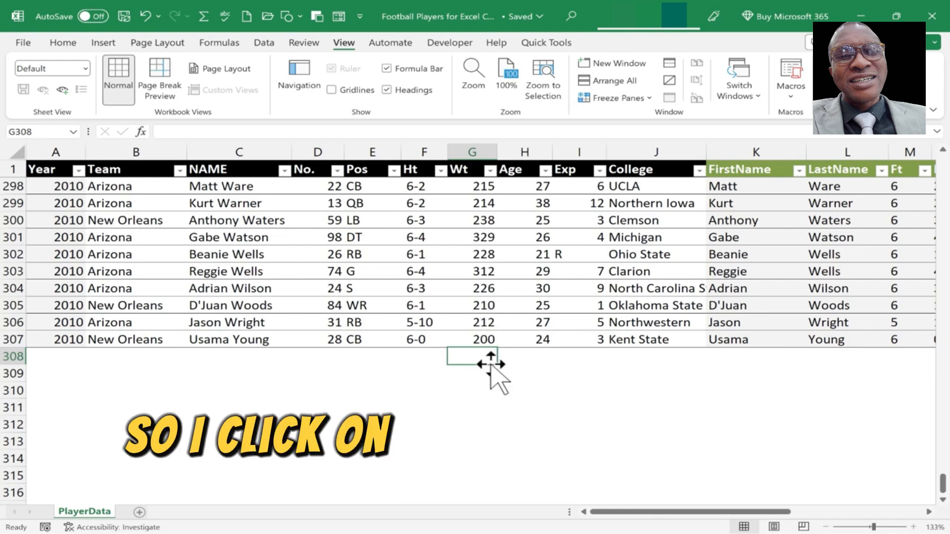
text(=)
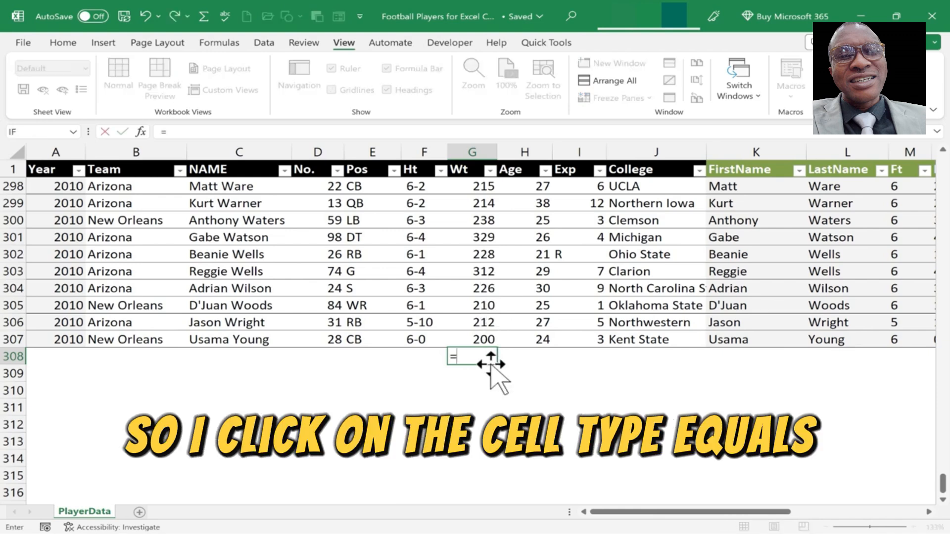
text(count)
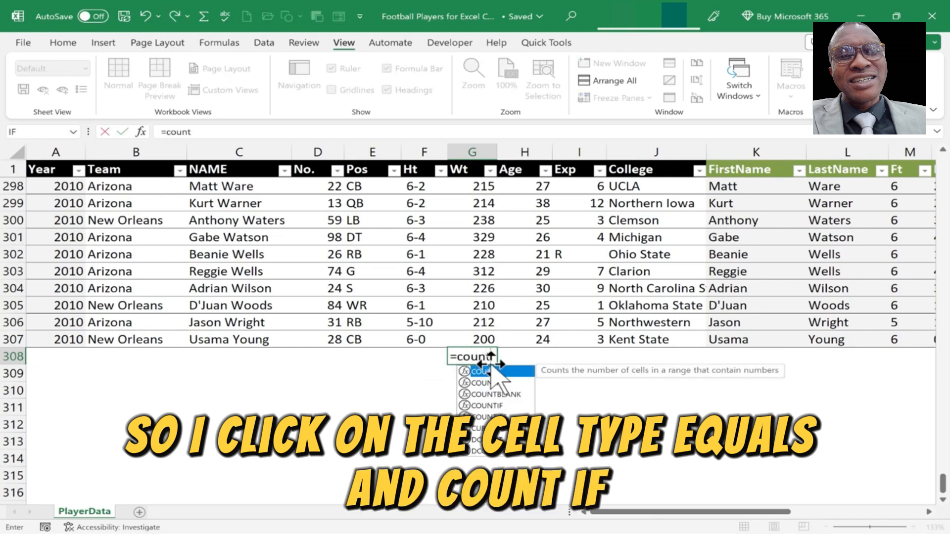
text(if)
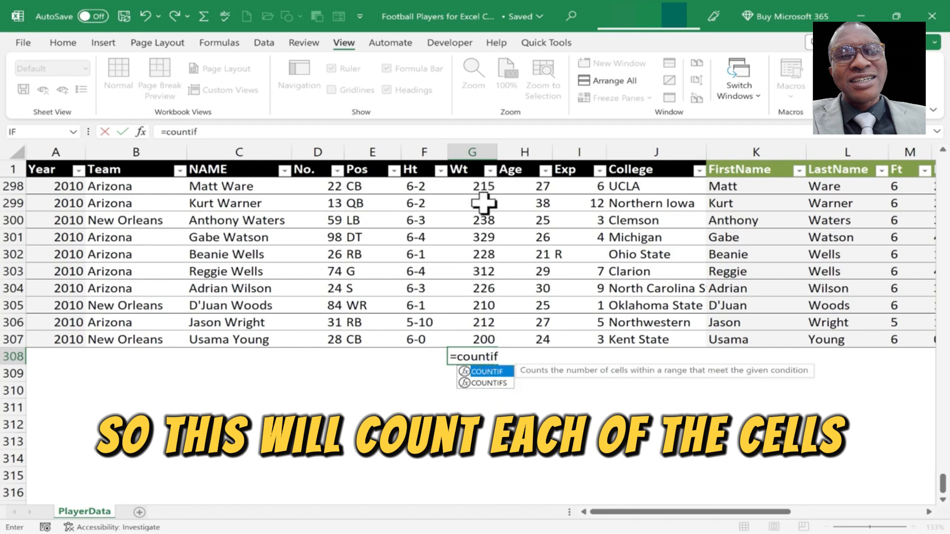
click(500, 359)
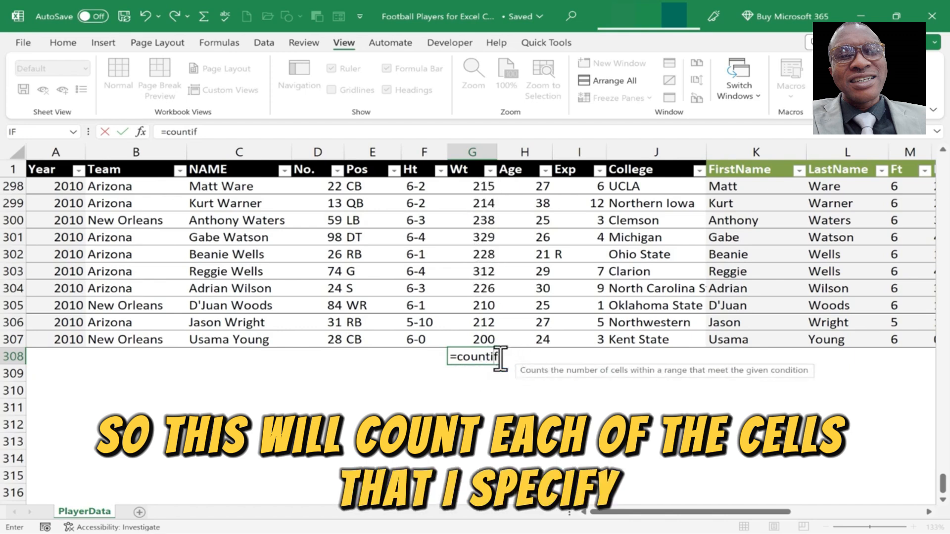
click(501, 358)
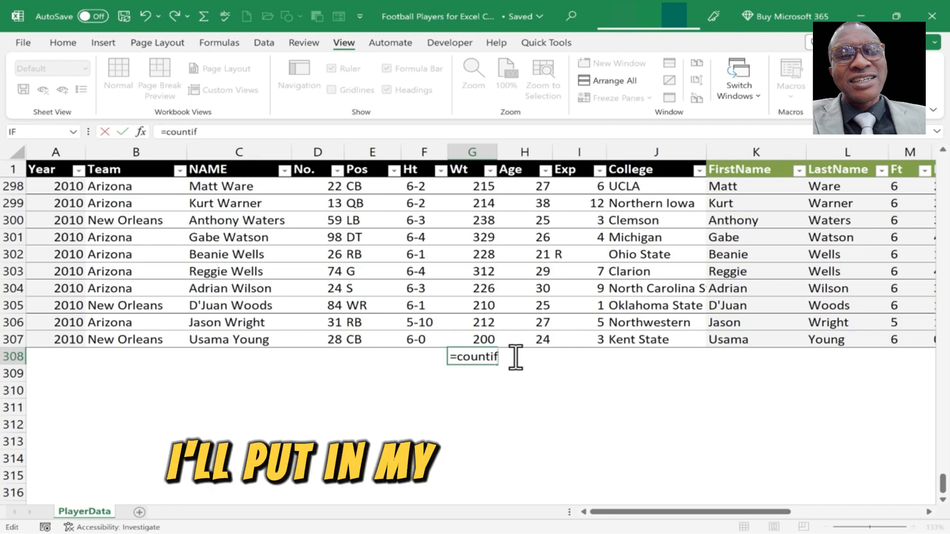
text(()
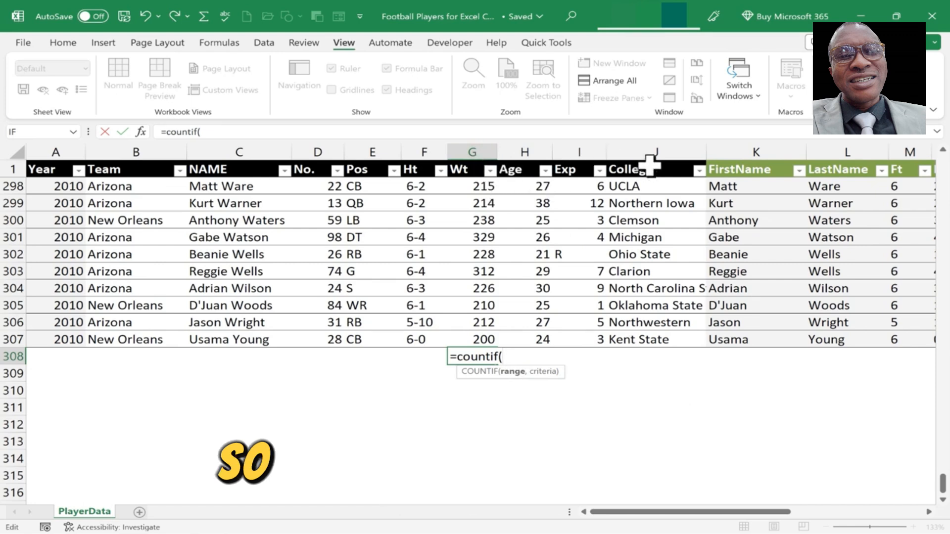
Enter G2:G307 as the range of the COUNTIF formula to cover all player weights.
text(g)
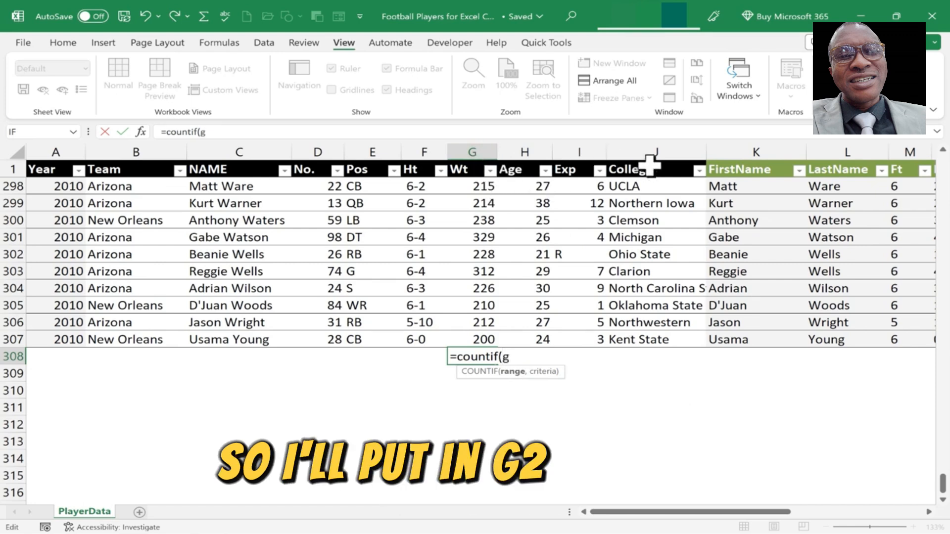
text(2:)
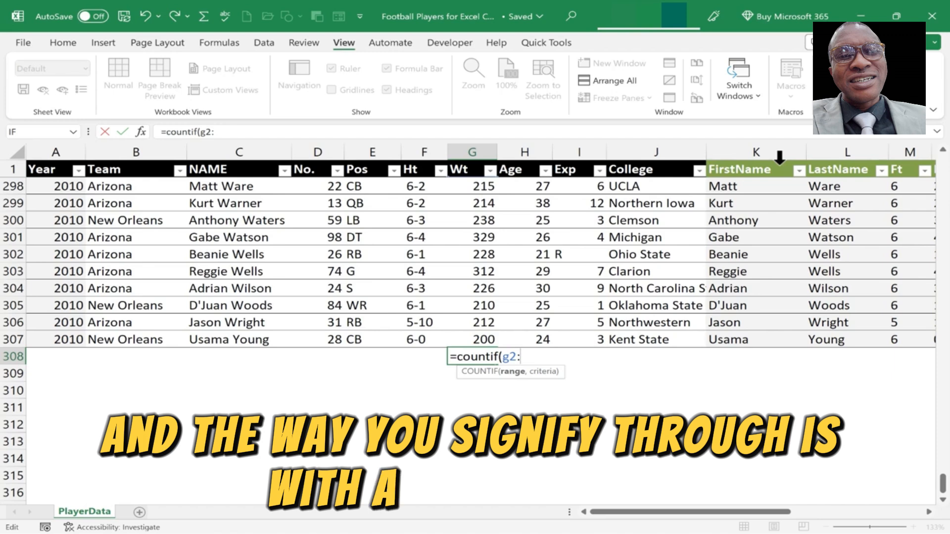
text(g)
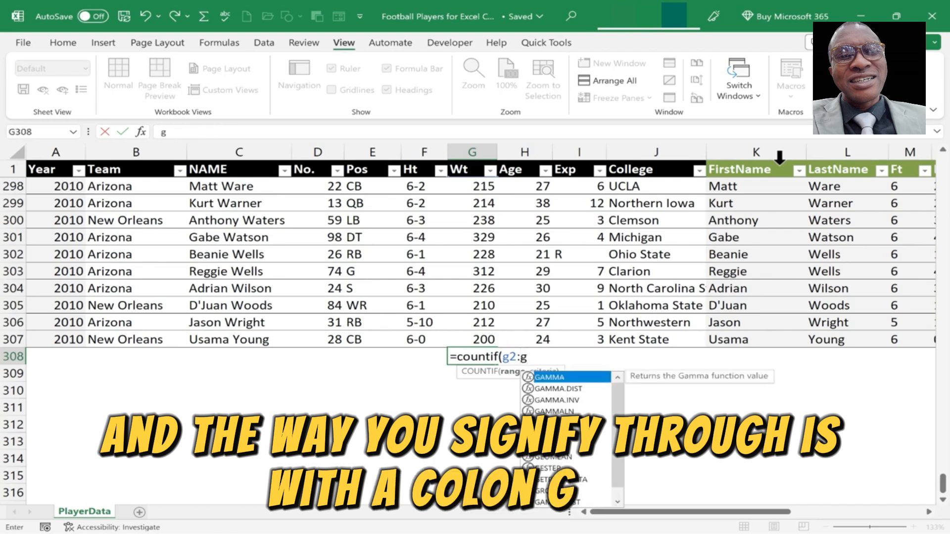
text(30)
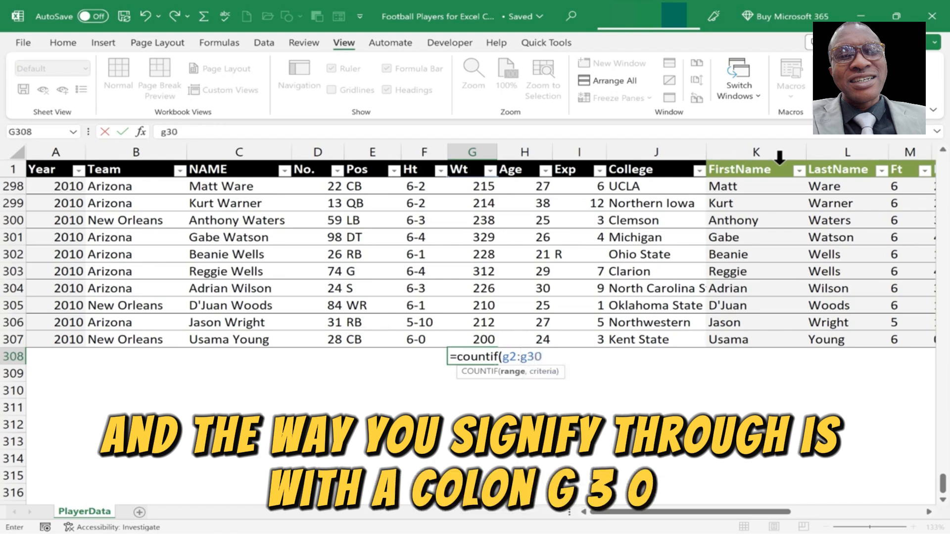
text(7)
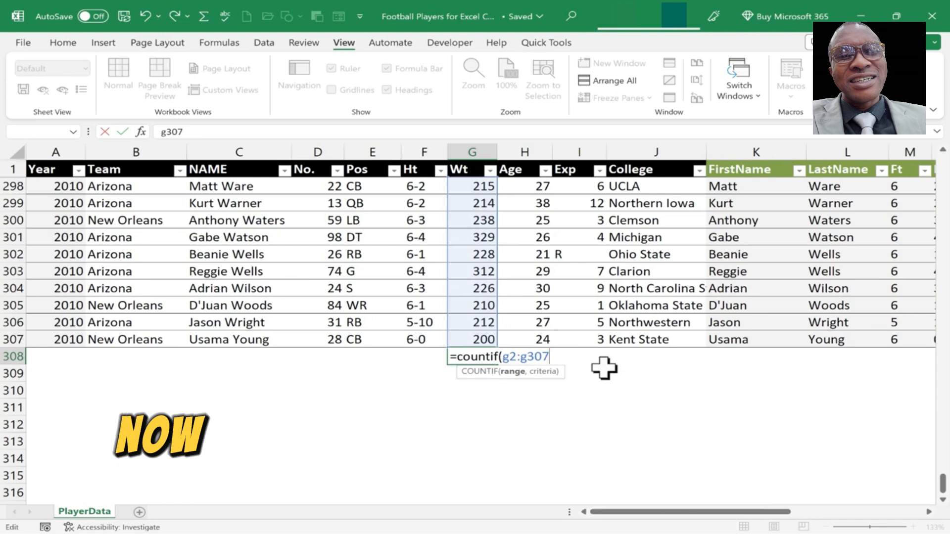
Add the quoted criterion ">329" to the COUNTIF formula, close the parentheses and commit the formula in G308.
text(,>)
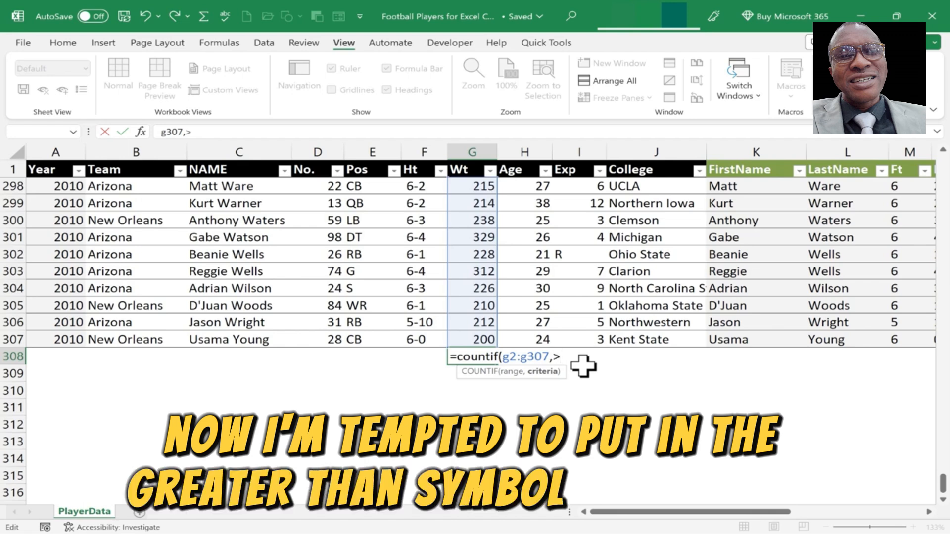
text(3)
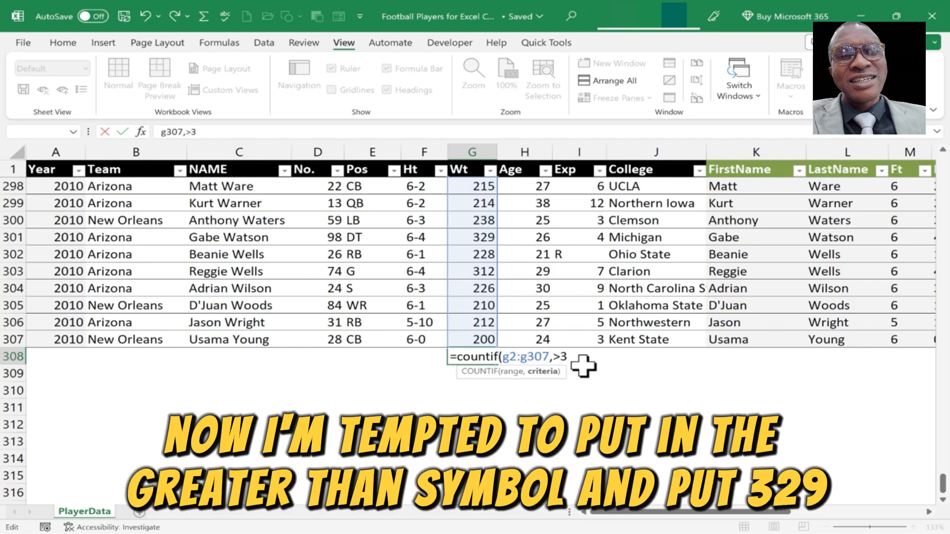
text(29)
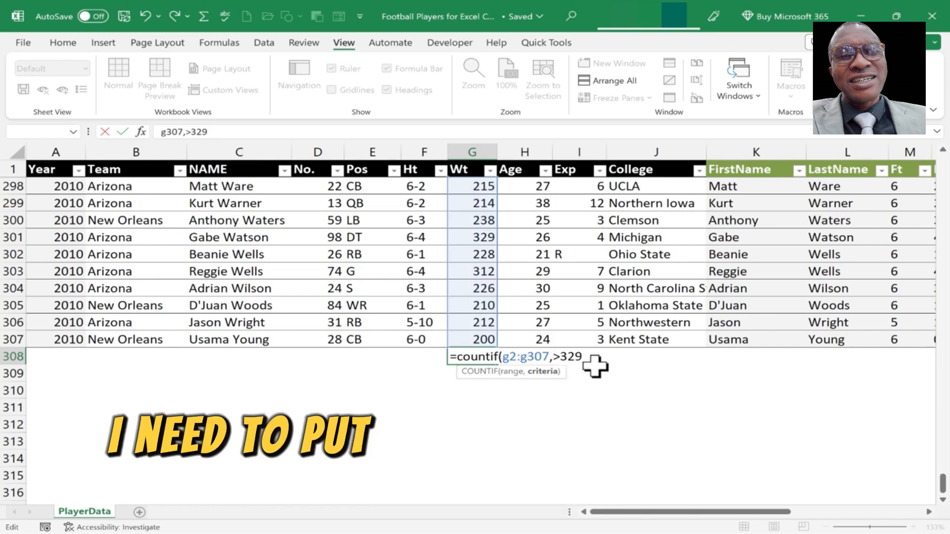
key(Left)
key(Left)
key(Left)
key(Left)
text(")
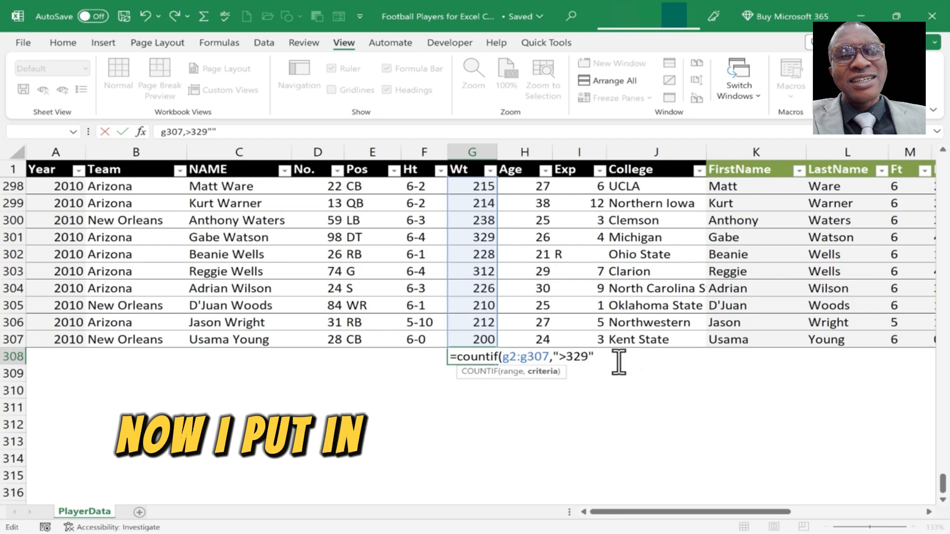
text())
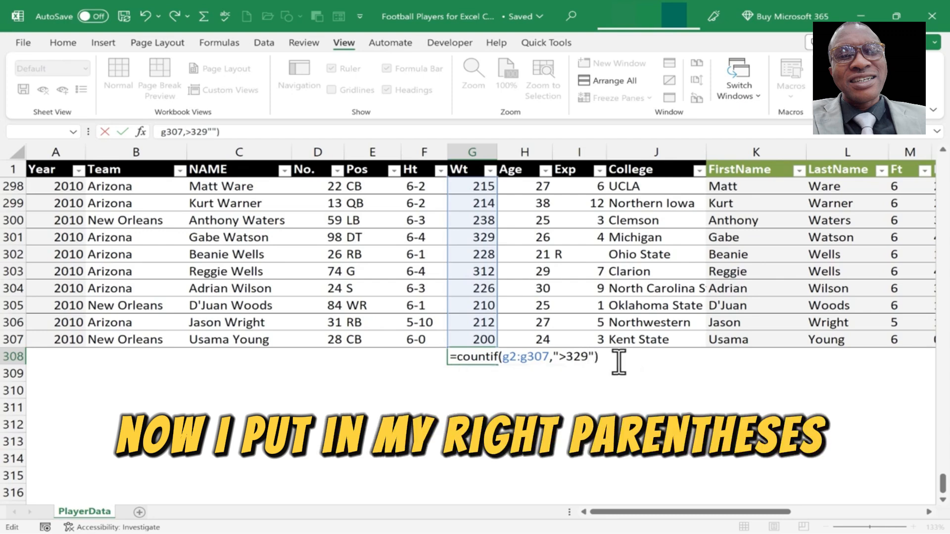
key(Return)
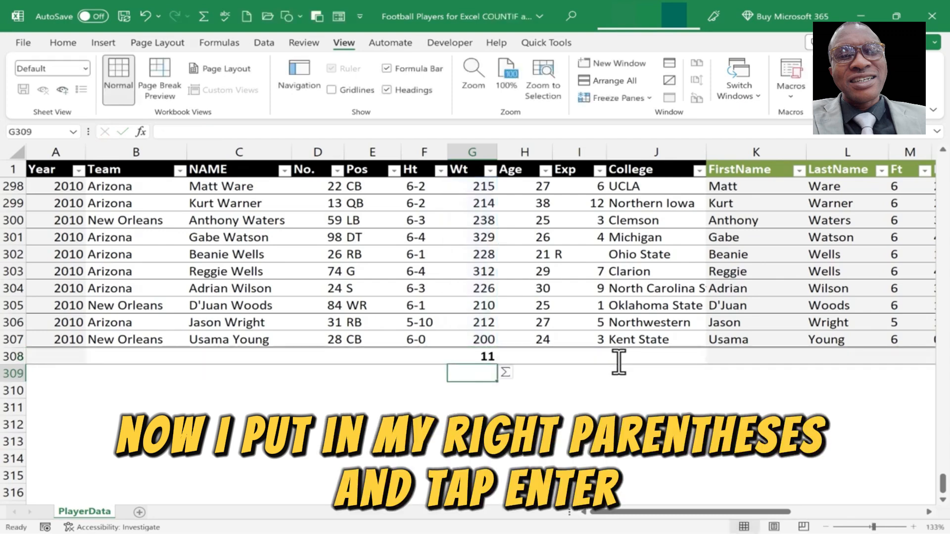
Examine the player weights in the Wt column and the count in G308 beneath them.
scroll(542, 407, up, 2)
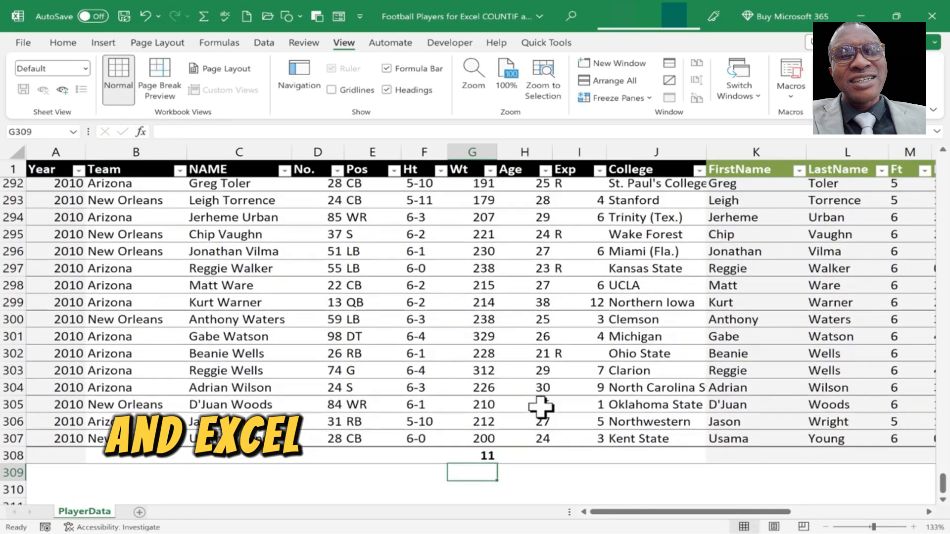
scroll(539, 408, up, 9)
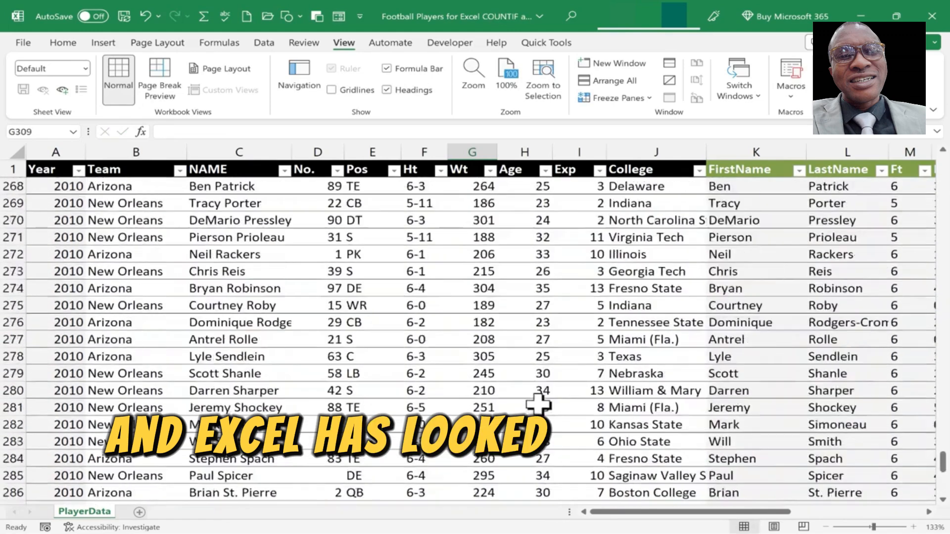
scroll(537, 391, up, 8)
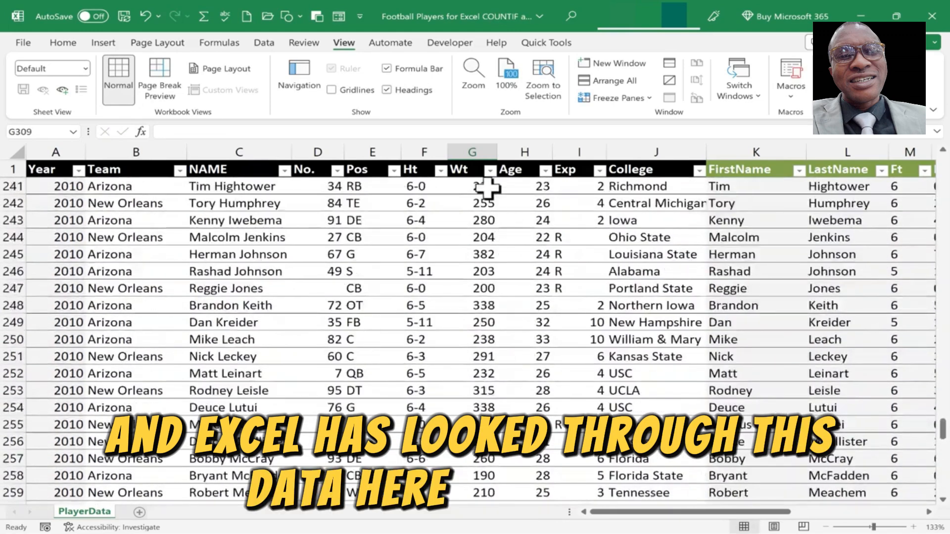
scroll(492, 297, down, 5)
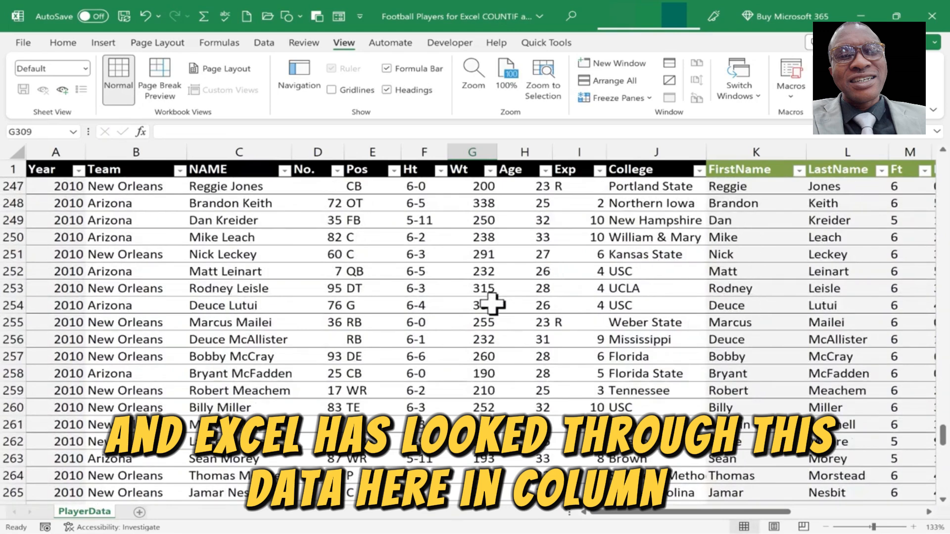
scroll(493, 314, down, 4)
scroll(494, 321, down, 7)
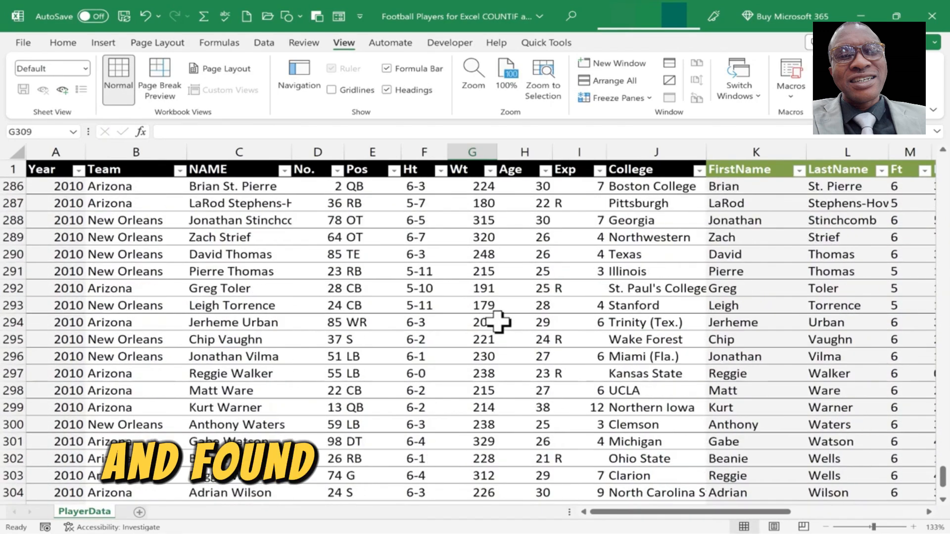
scroll(497, 330, down, 2)
scroll(497, 334, down, 2)
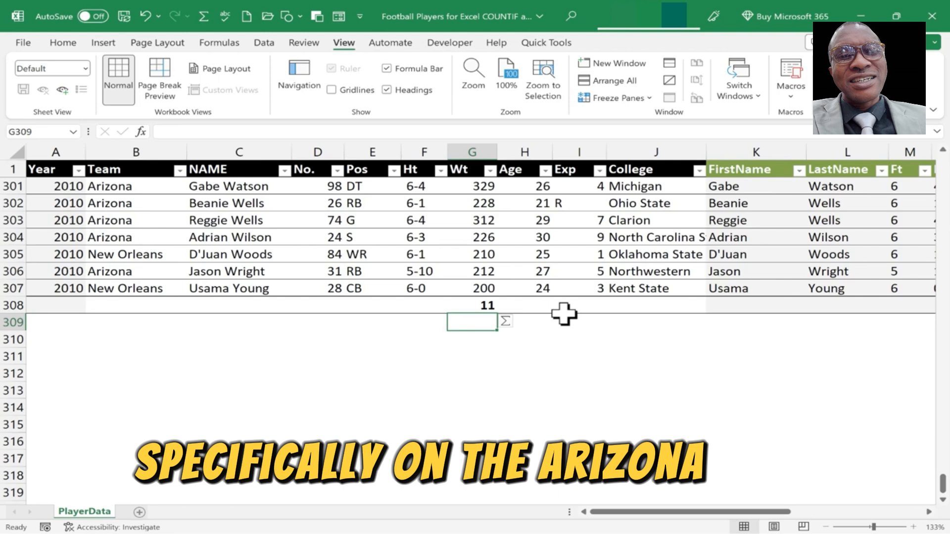
Change the function name in the G308 formula from COUNTIF to COUNTIFS.
click(481, 306)
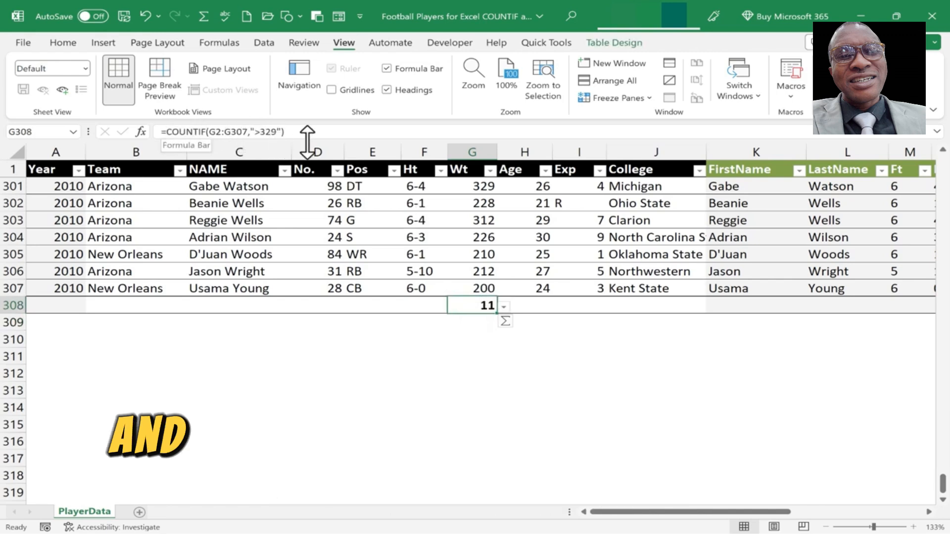
click(204, 133)
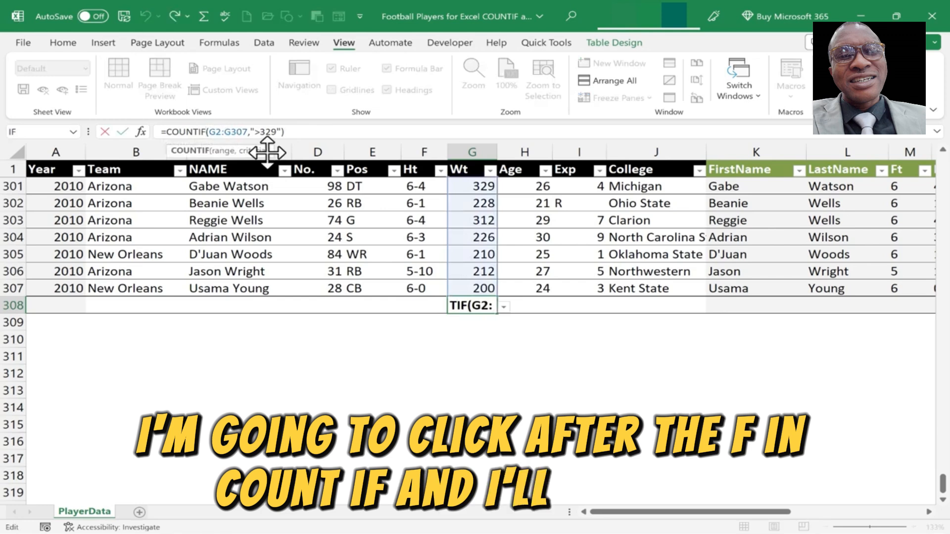
text(s)
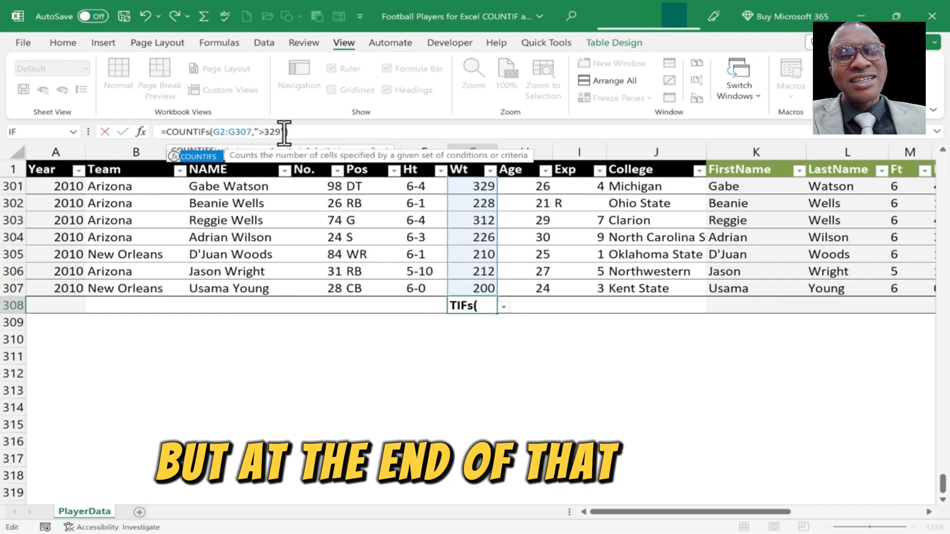
Add B2:B307 as the second criteria range of the COUNTIFS formula, after the ">329" criterion.
text(,)
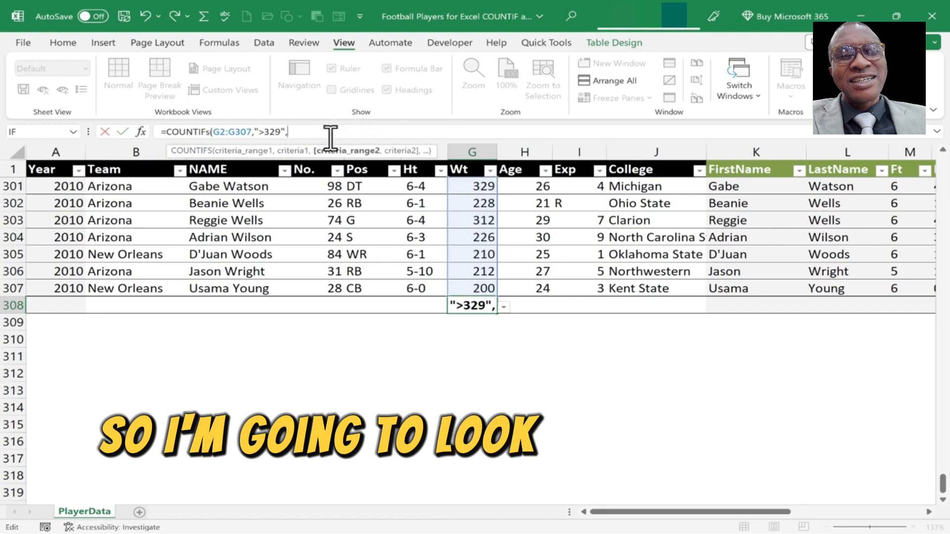
text(b2)
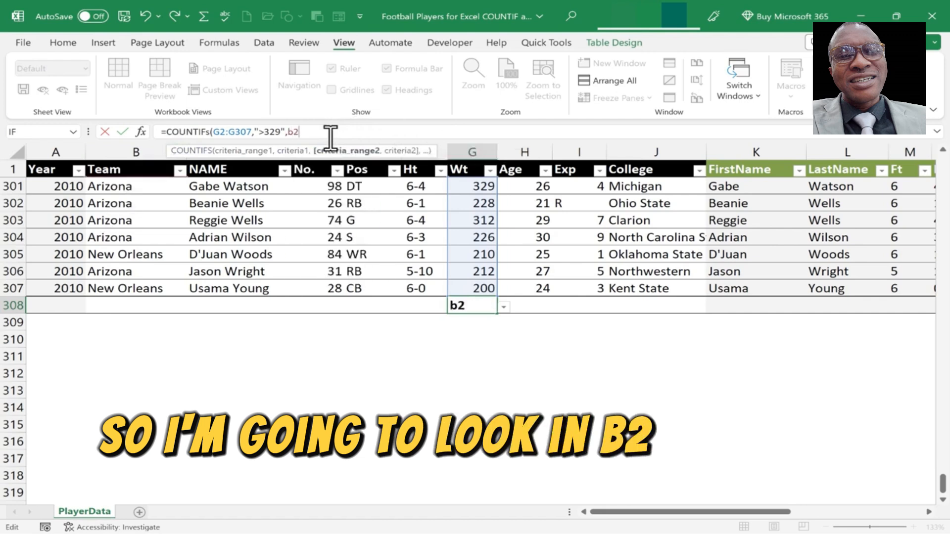
text(:)
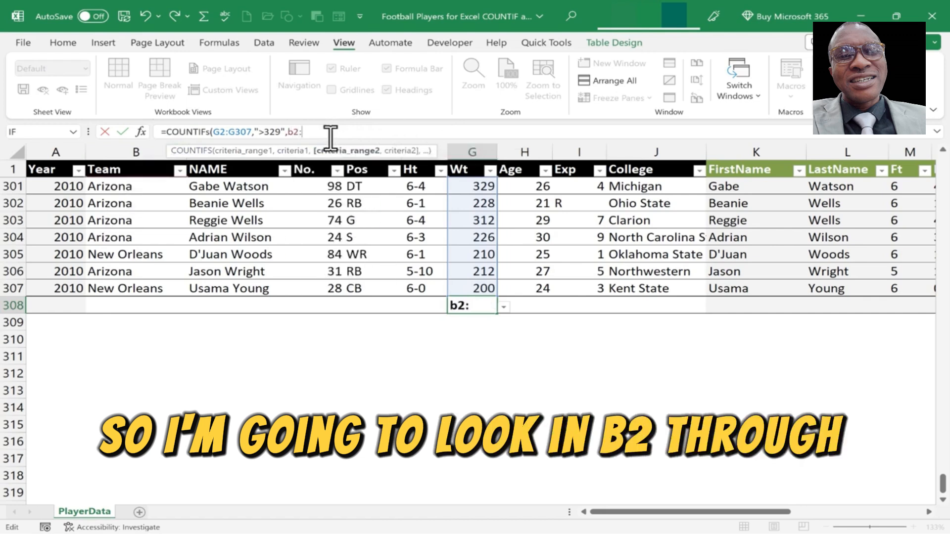
text(b3)
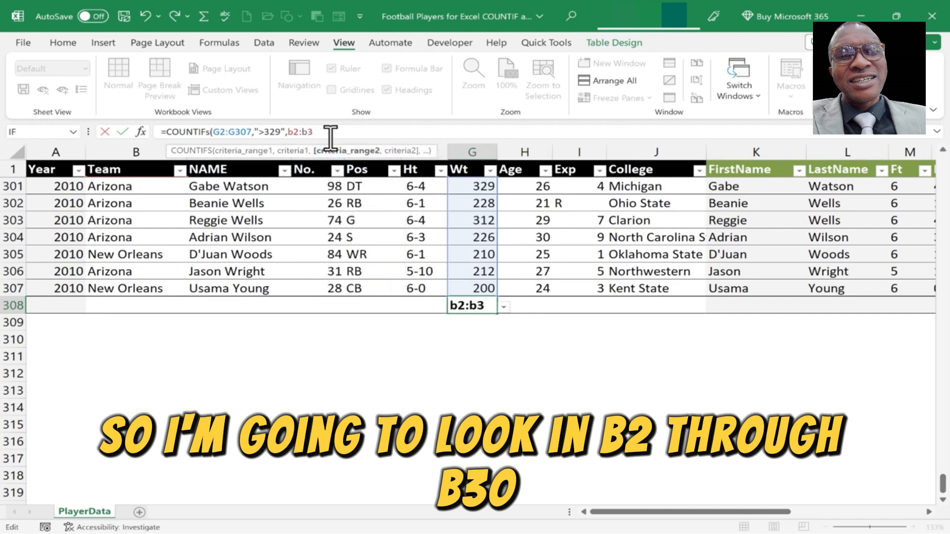
text(07)
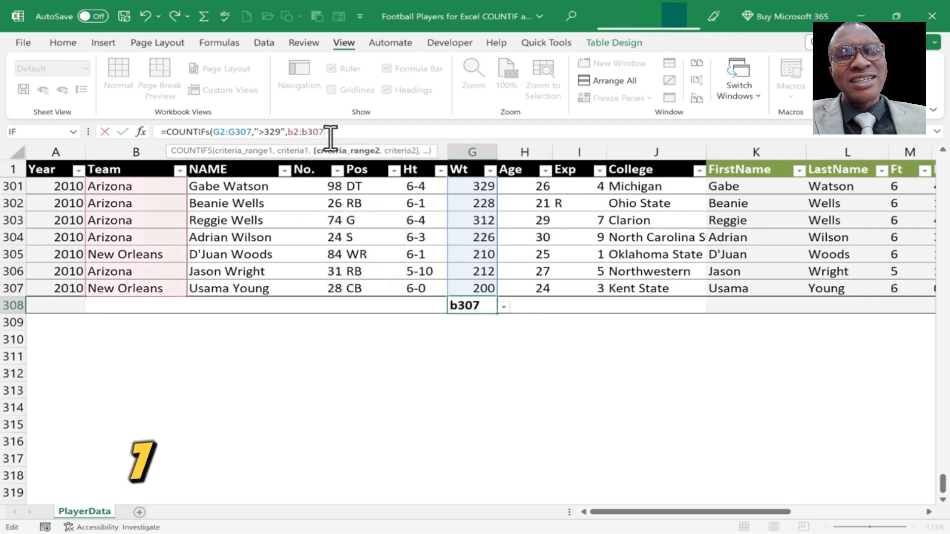
Enter the quoted text "Arizona" as the second criterion, close the parentheses and commit the COUNTIFS formula.
text(,)
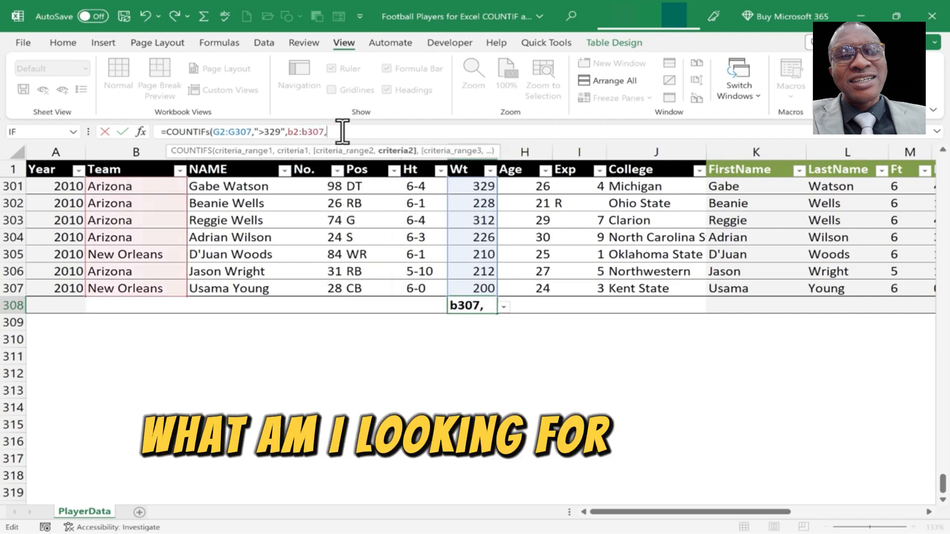
text())
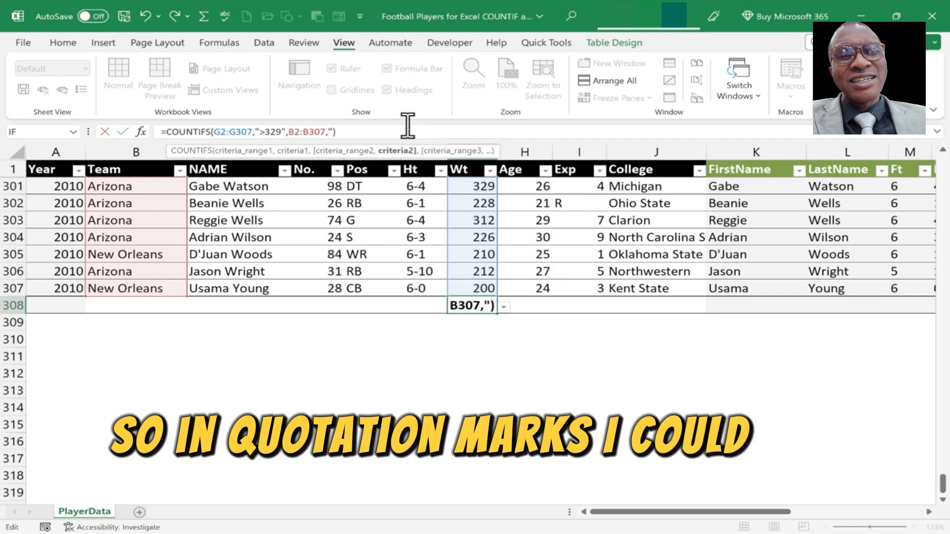
text(Ariz)
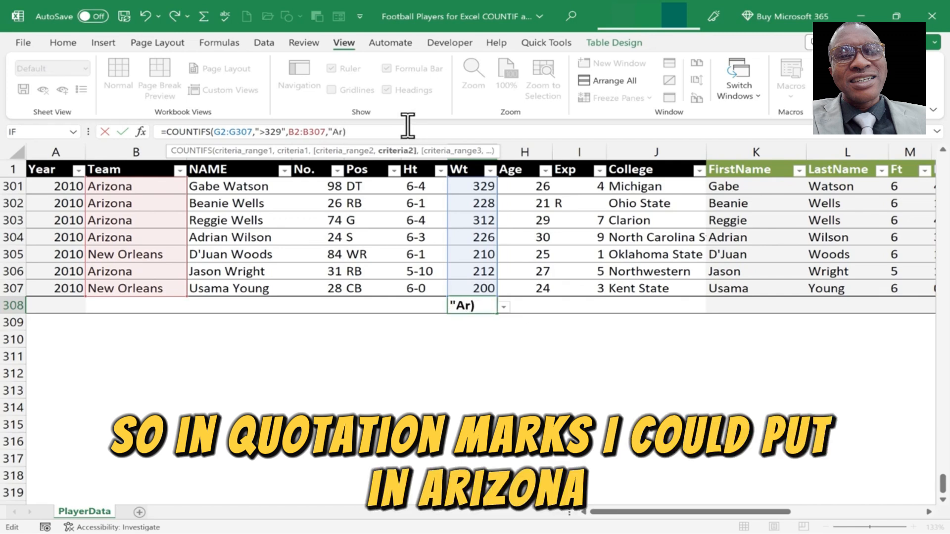
text(ona")
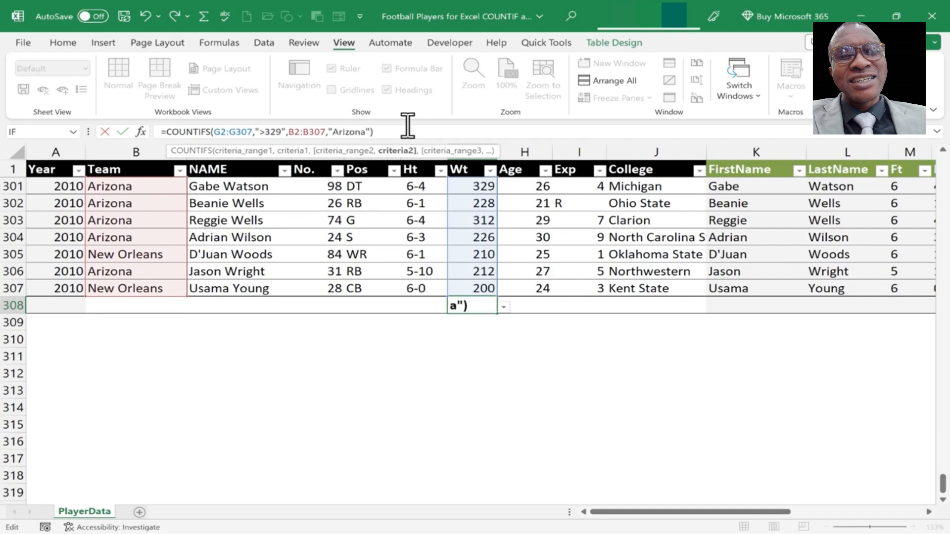
key(Return)
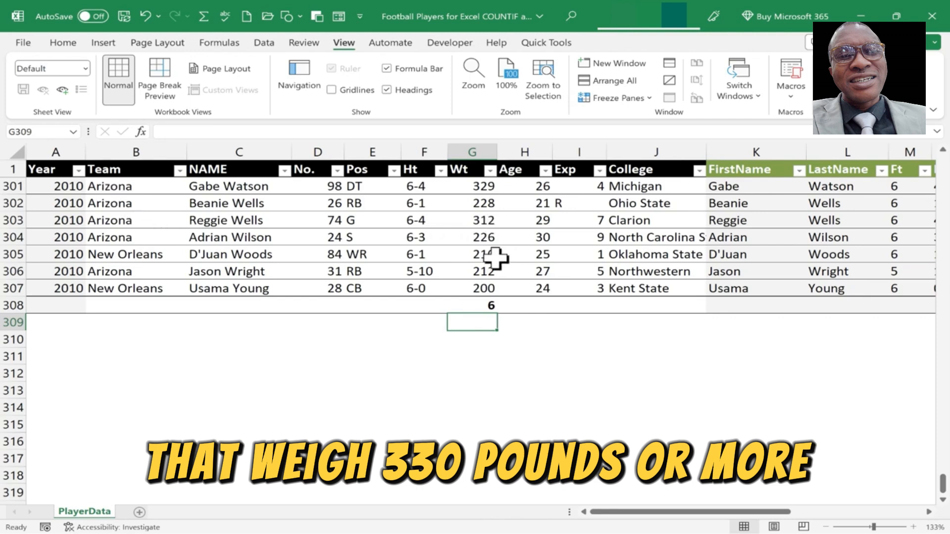
Replace the team criterion in the G308 formula with "=Arizona" and commit it.
key(Up)
double_click(348, 131)
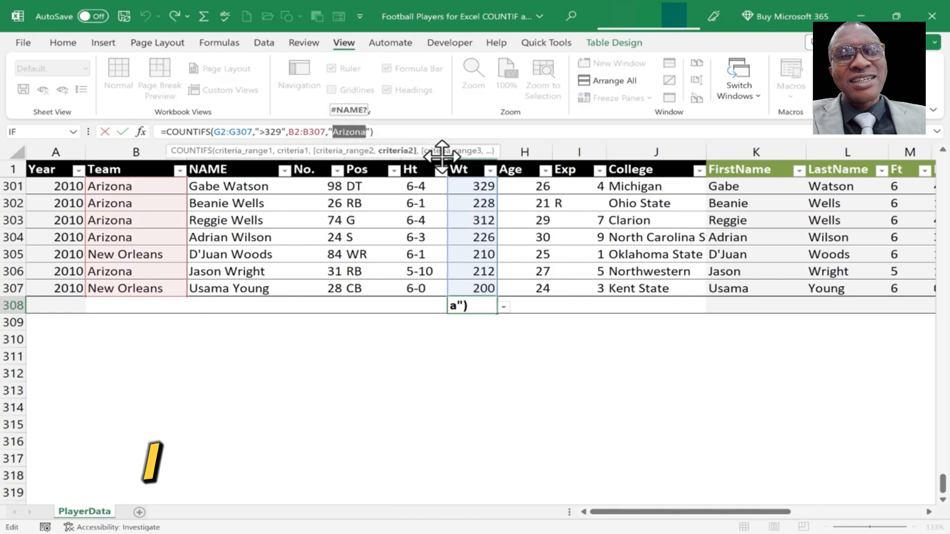
text(=)
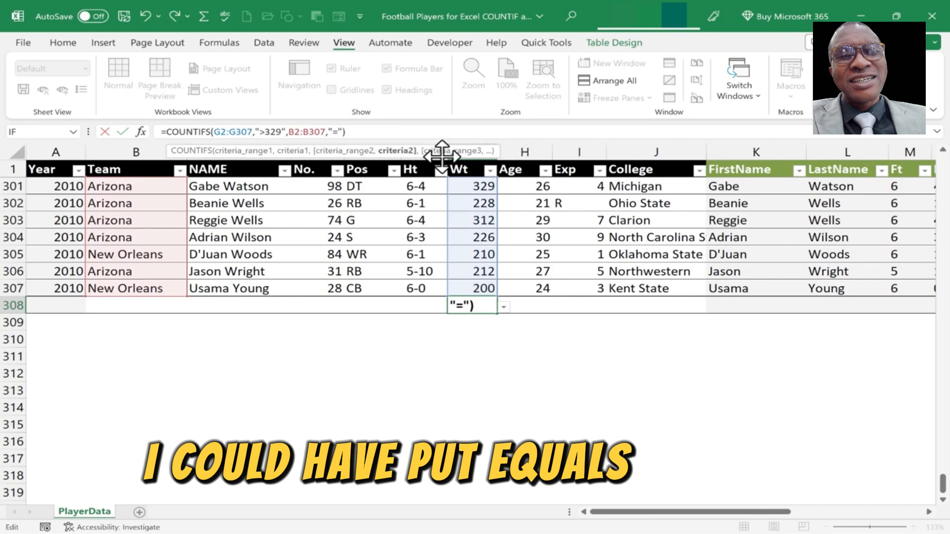
text(Arizona)
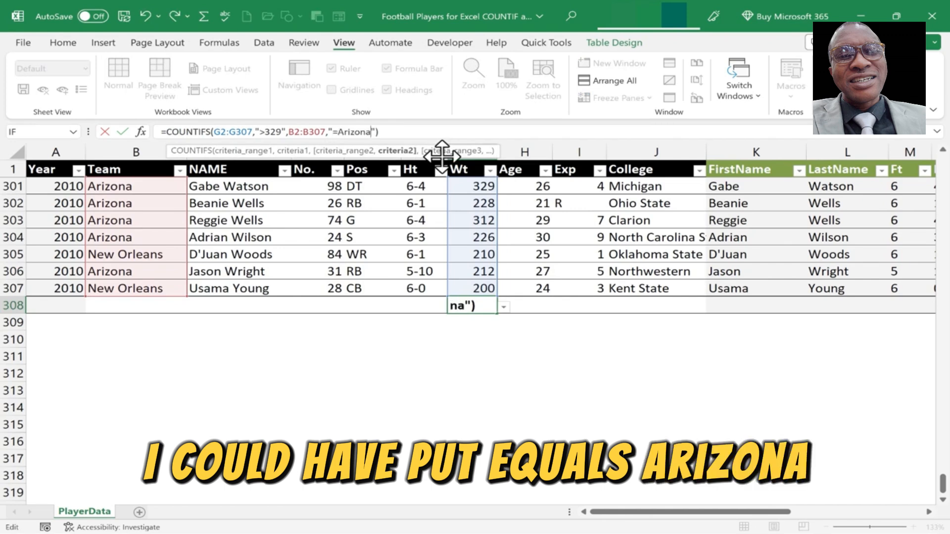
key(Return)
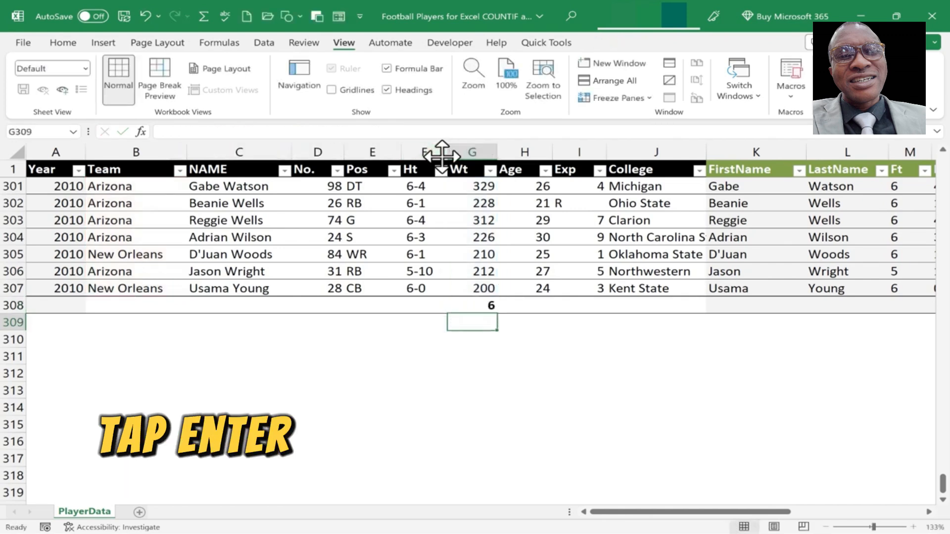
Reopen the COUNTIFS formula in G308 and add a comma after the "=Arizona" criterion to start a third criteria range.
click(486, 307)
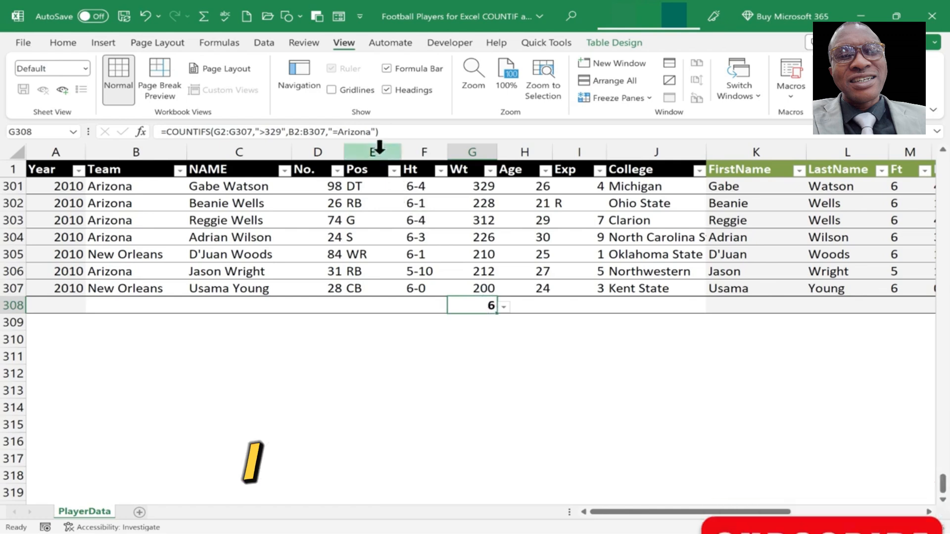
click(373, 133)
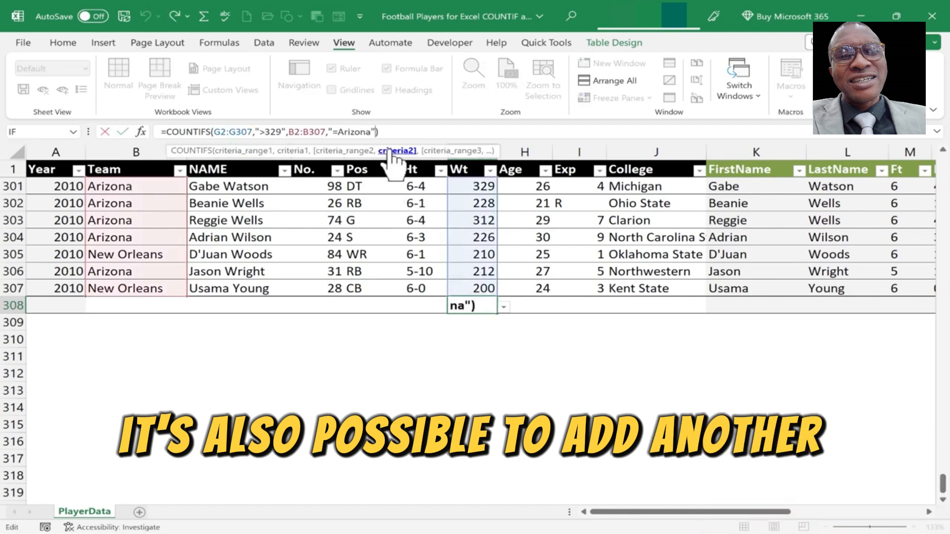
text(,)
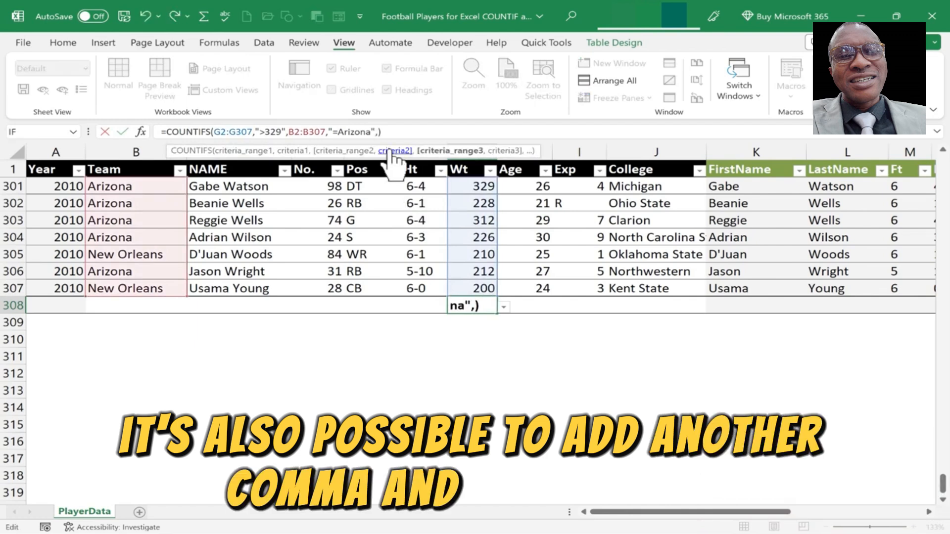